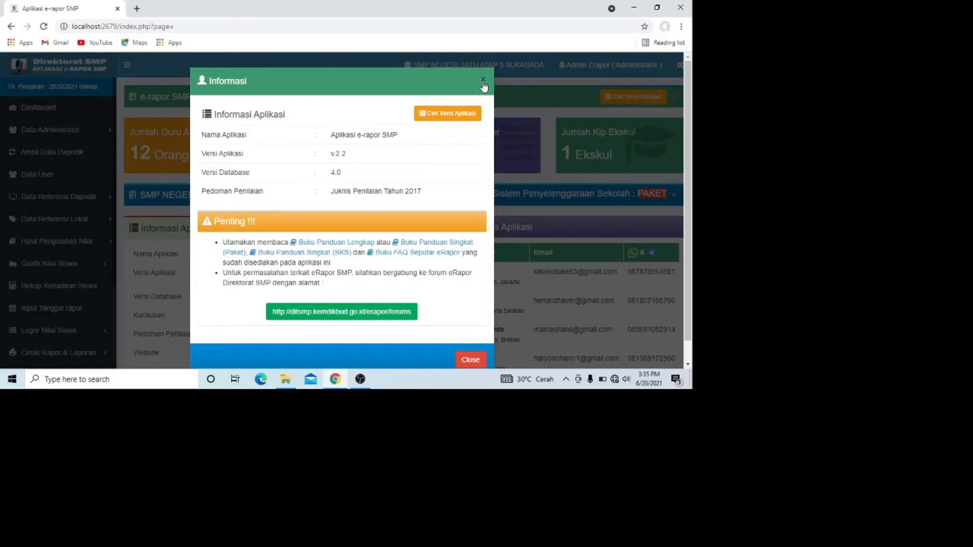
- Dismiss the application information dialog and open the Backup & Restore Data page
left_click(482, 81)
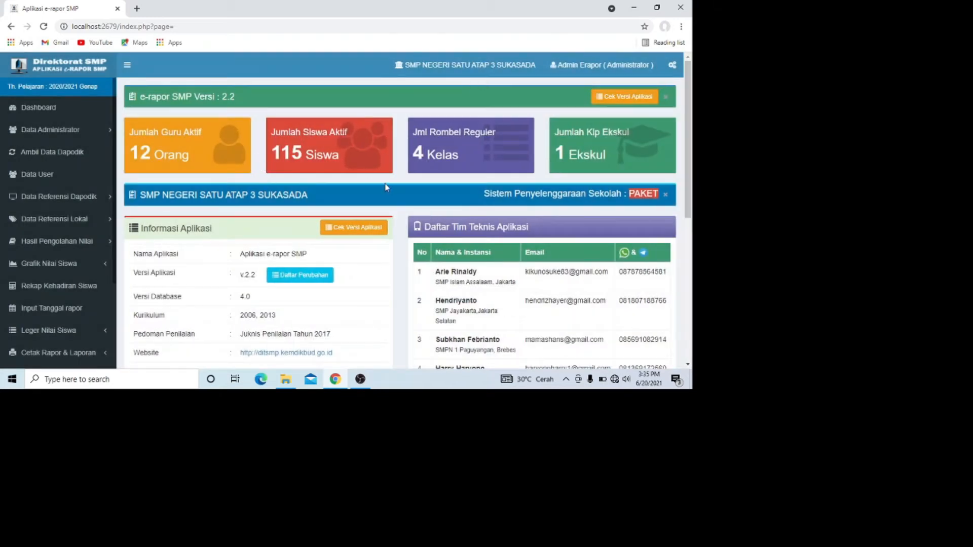
scroll(97, 269, "down", 3)
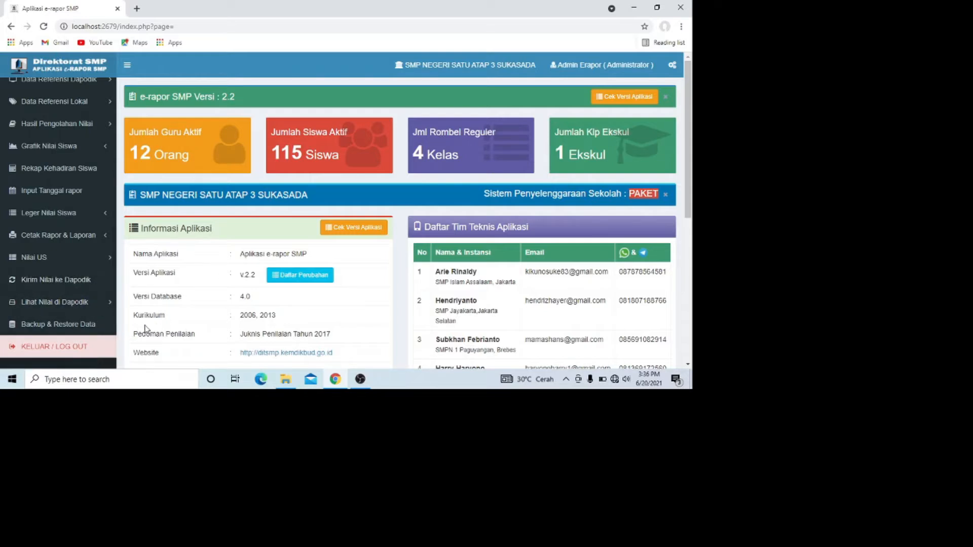
left_click(75, 325)
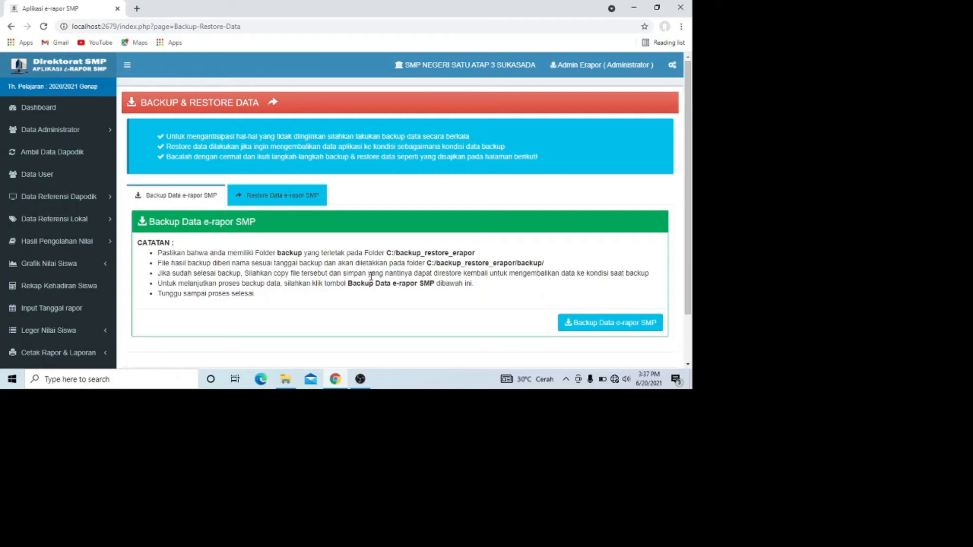
- Switch to File Explorer and inspect the backup and restore subfolders in C:\backup_restore_erapor
left_click(286, 381)
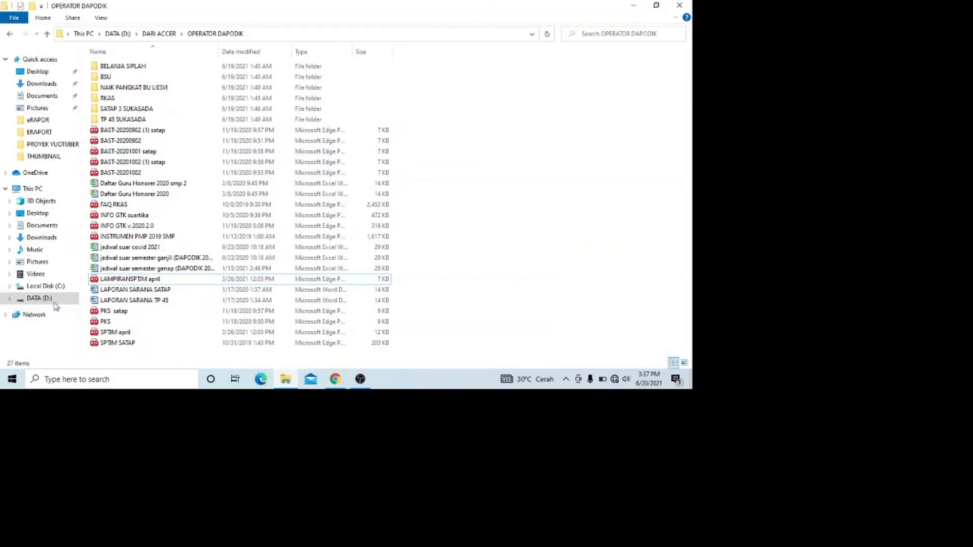
left_click(55, 287)
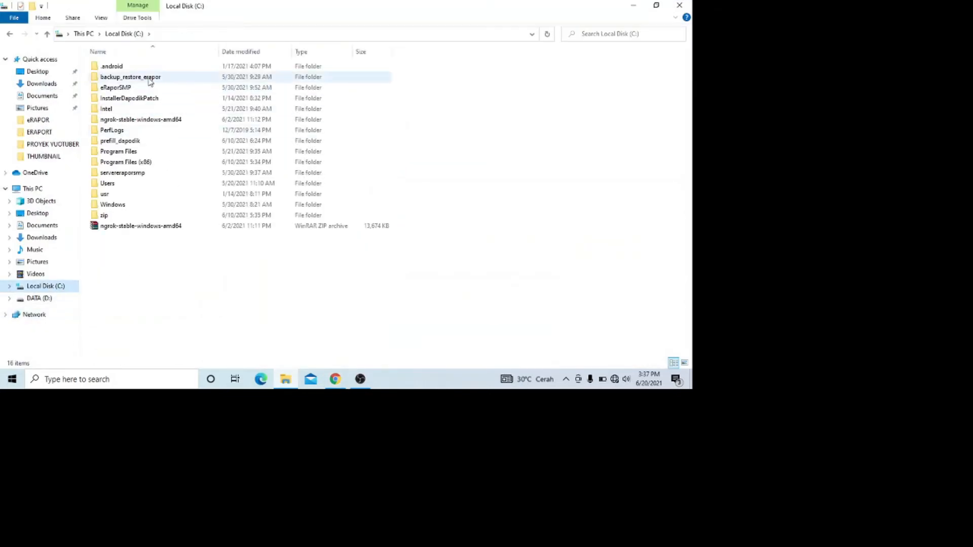
double_click(168, 81)
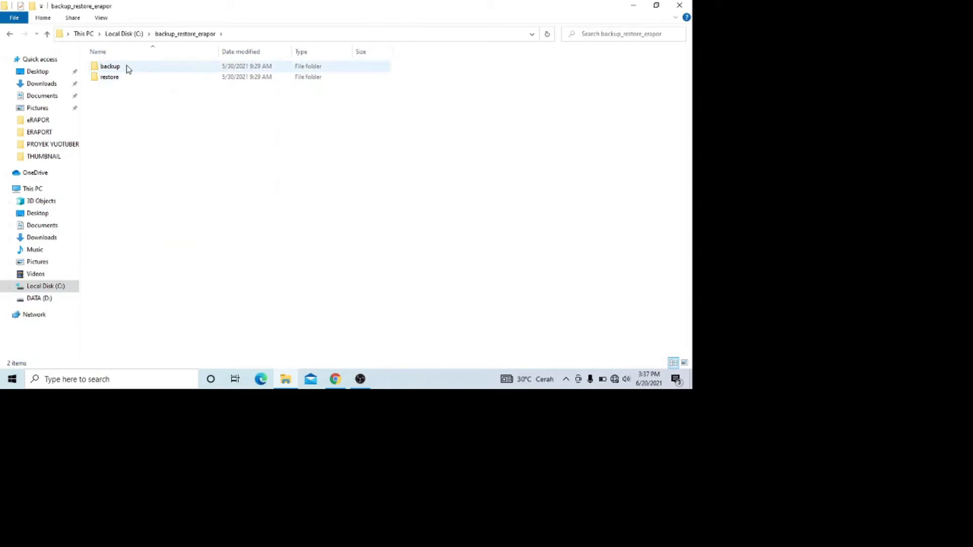
double_click(125, 69)
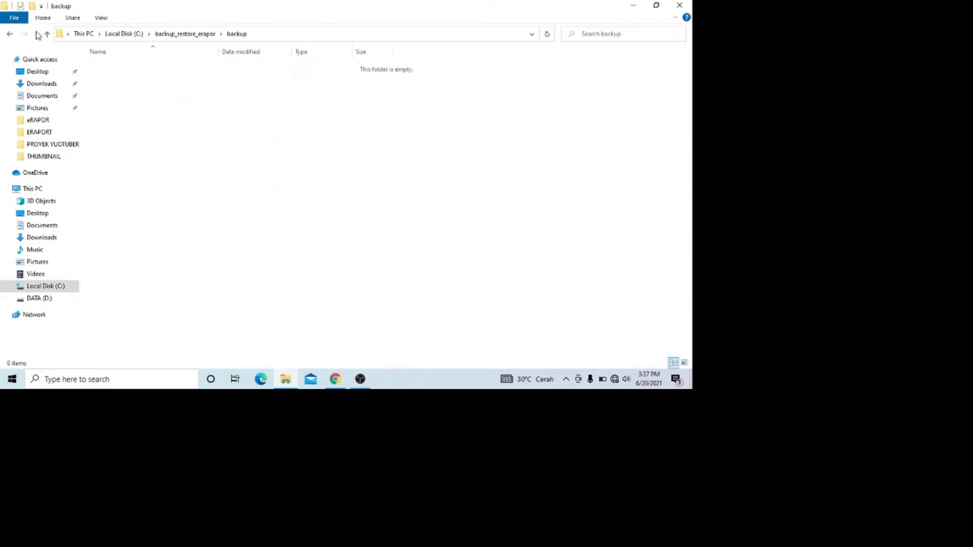
key("alt+Left")
double_click(117, 78)
left_click(10, 34)
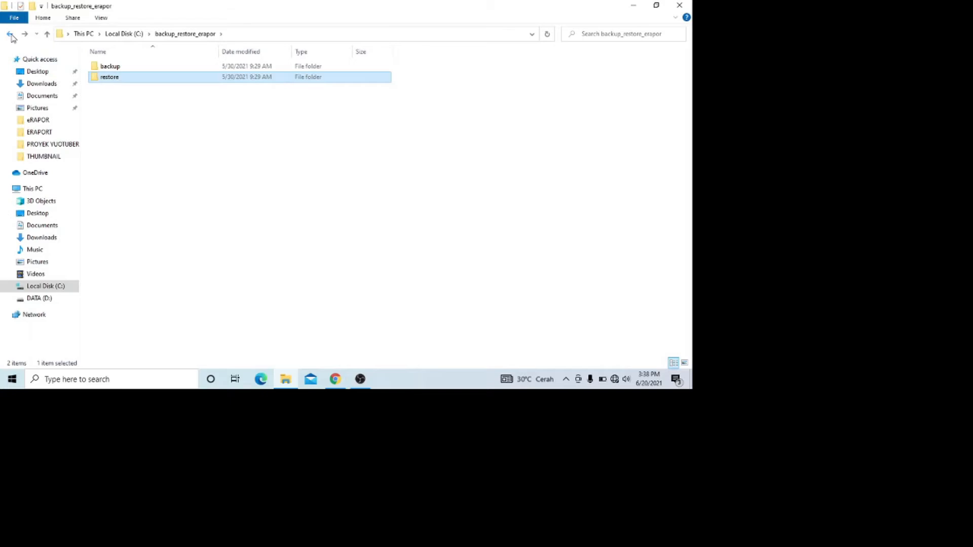
left_click(11, 35)
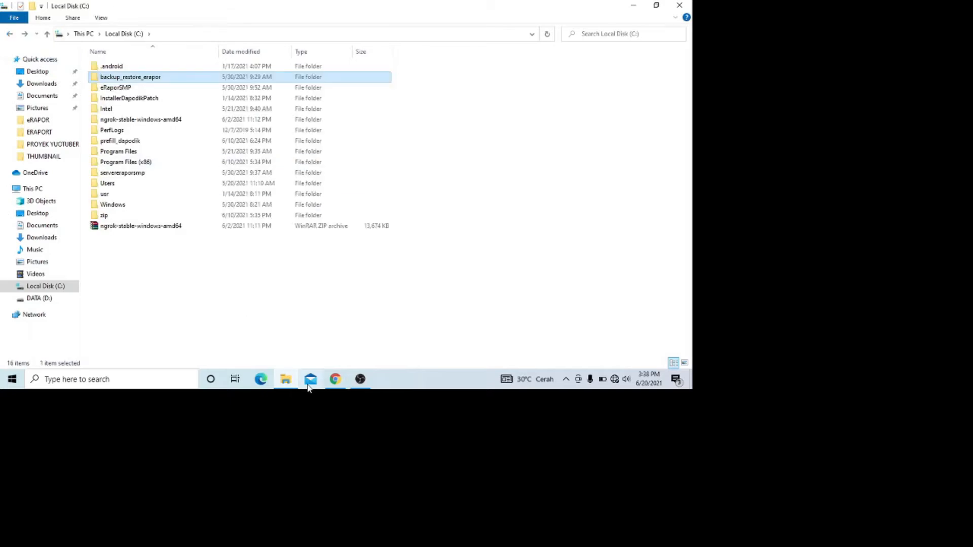
- Return to the e-rapor page in Chrome and run the e-rapor SMP data backup
left_click(335, 379)
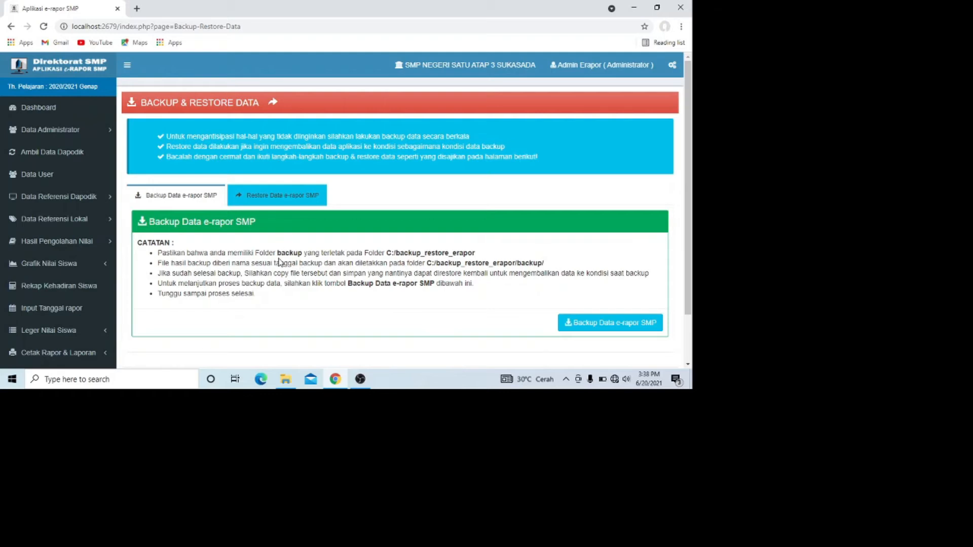
scroll(280, 260, "down", 1)
scroll(233, 274, "up", 1)
scroll(393, 301, "down", 1)
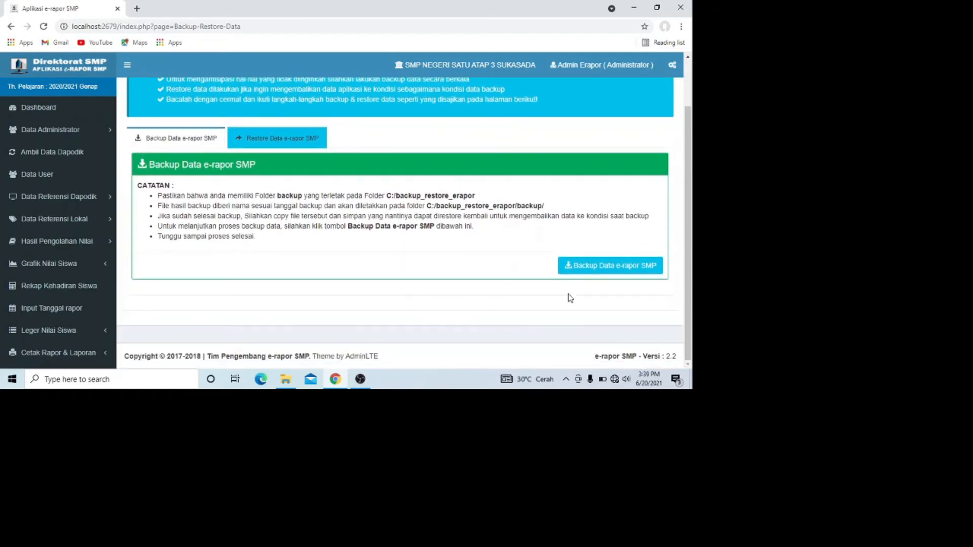
left_click(619, 268)
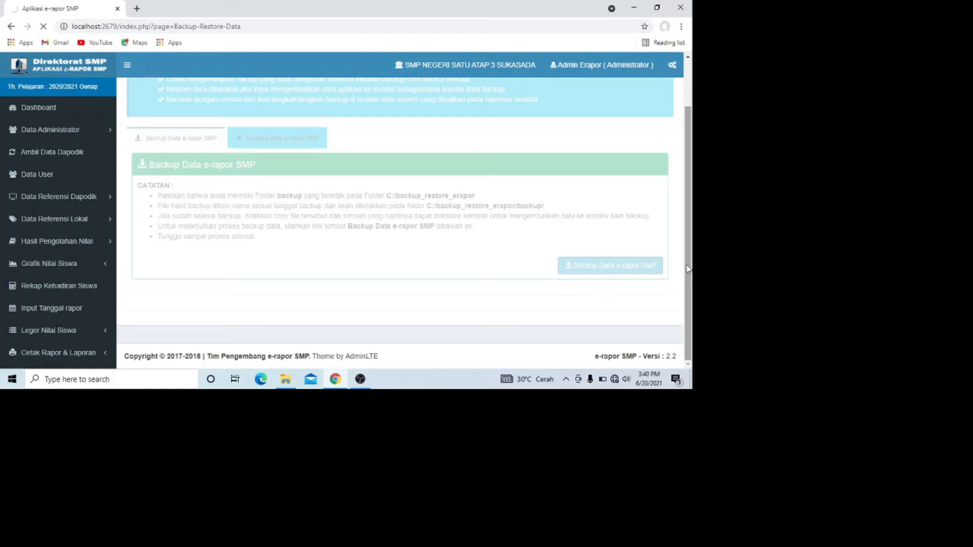
left_click_drag(689, 269, 690, 204)
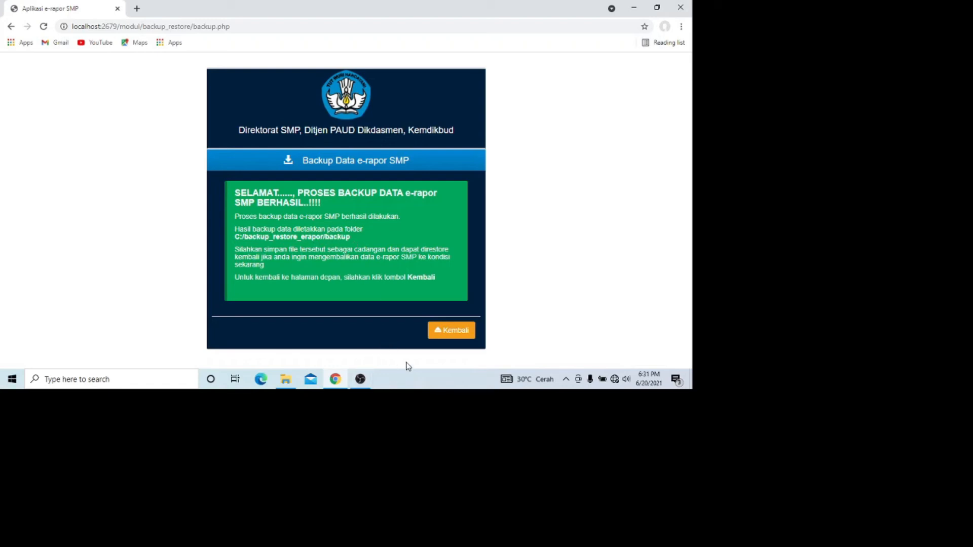
- Switch to File Explorer and cut the backup_20210620 file from C:\backup_restore_erapor\backup
left_click(335, 384)
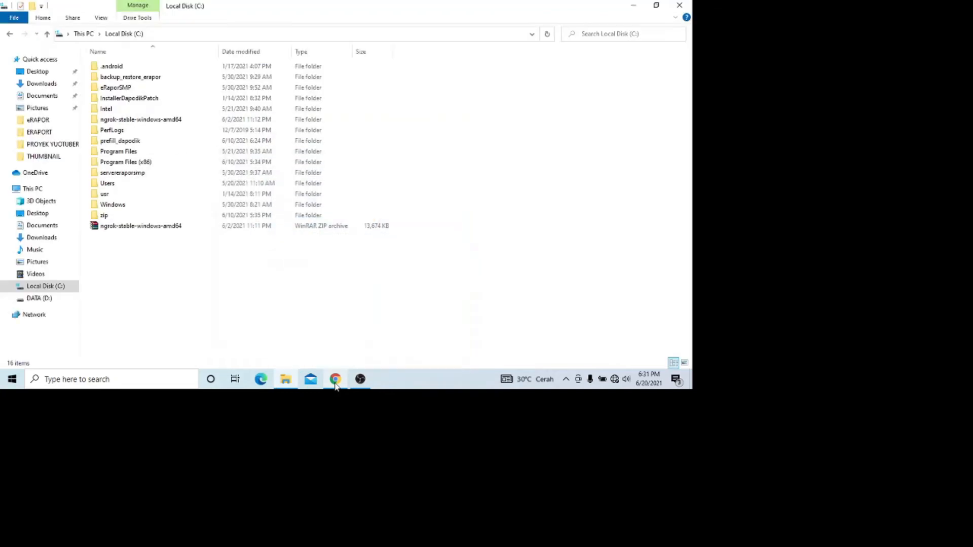
double_click(148, 79)
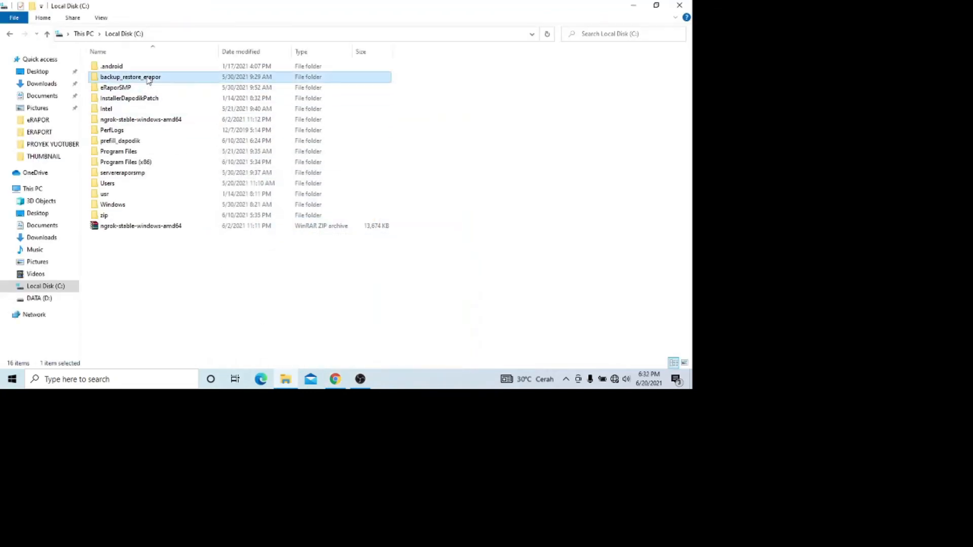
left_click(159, 70)
double_click(159, 70)
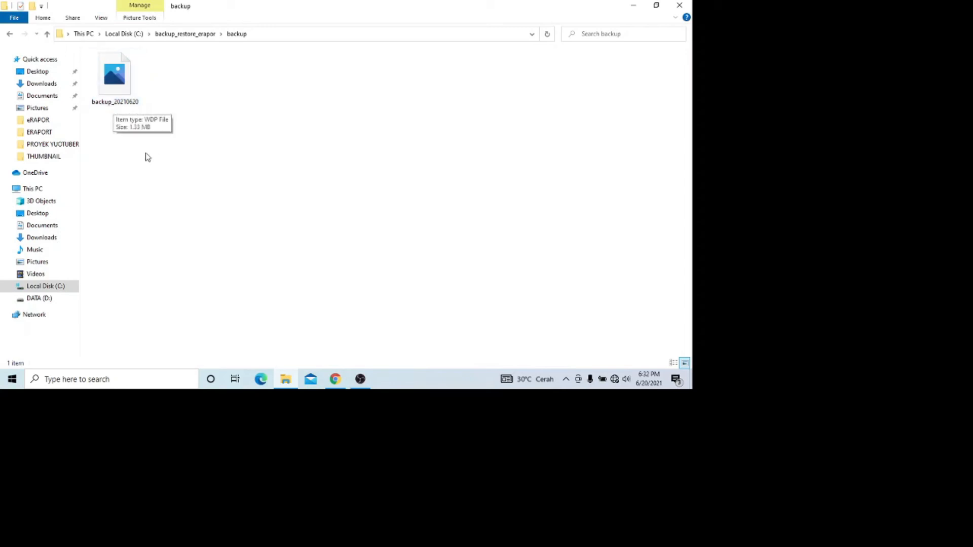
left_click(120, 76)
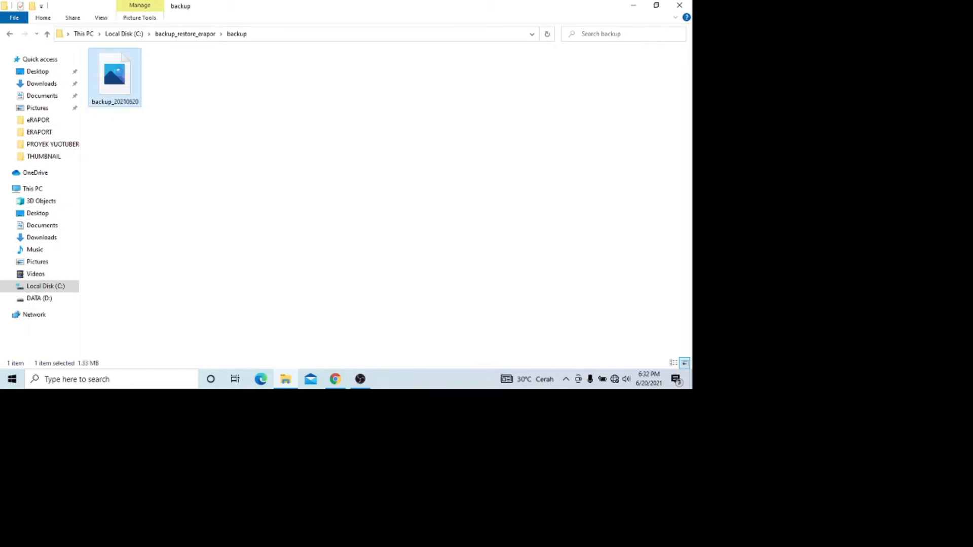
right_click(120, 76)
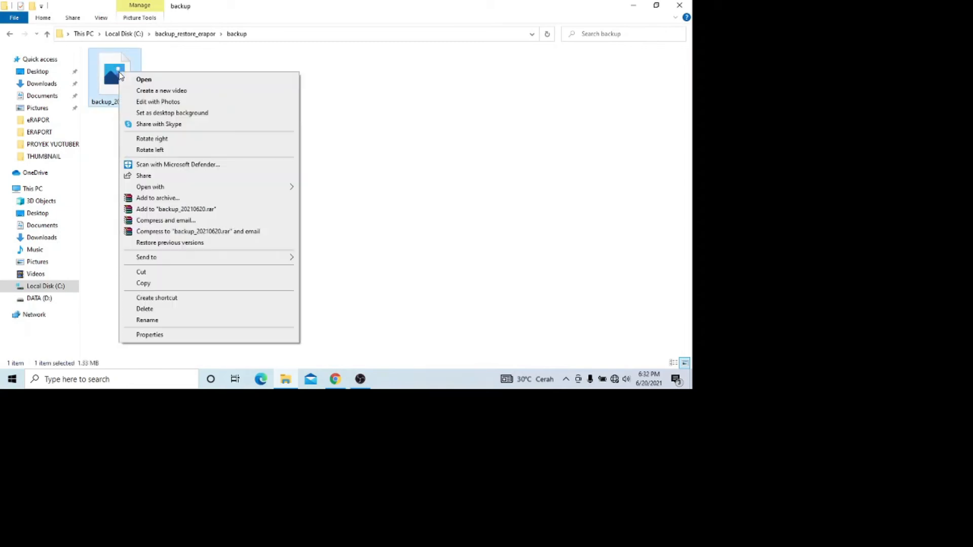
left_click(159, 276)
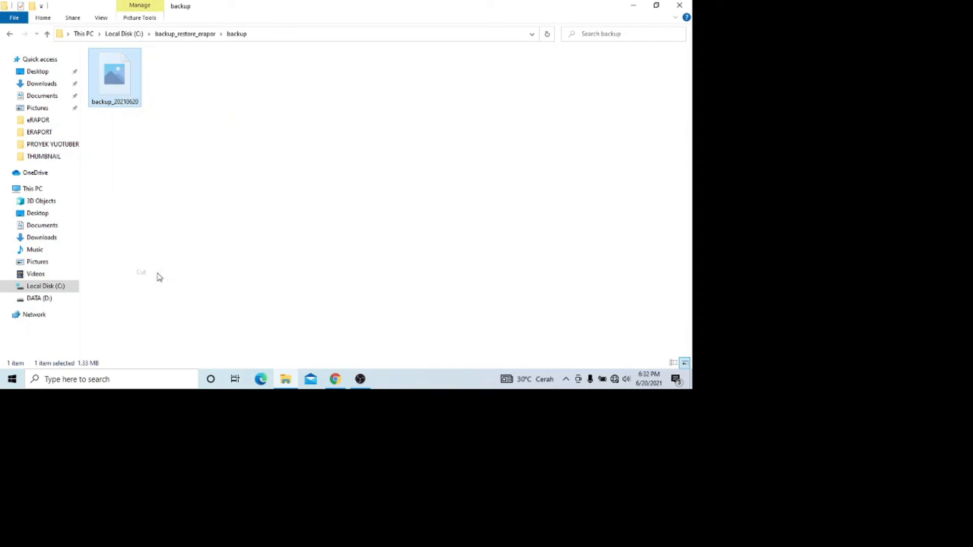
- Create a folder named BACK ERAPOR in D:\SUAR FILE\OPERATOR DAPODIK\ERAPORT and paste the cut backup file into it
left_click(39, 299)
double_click(141, 109)
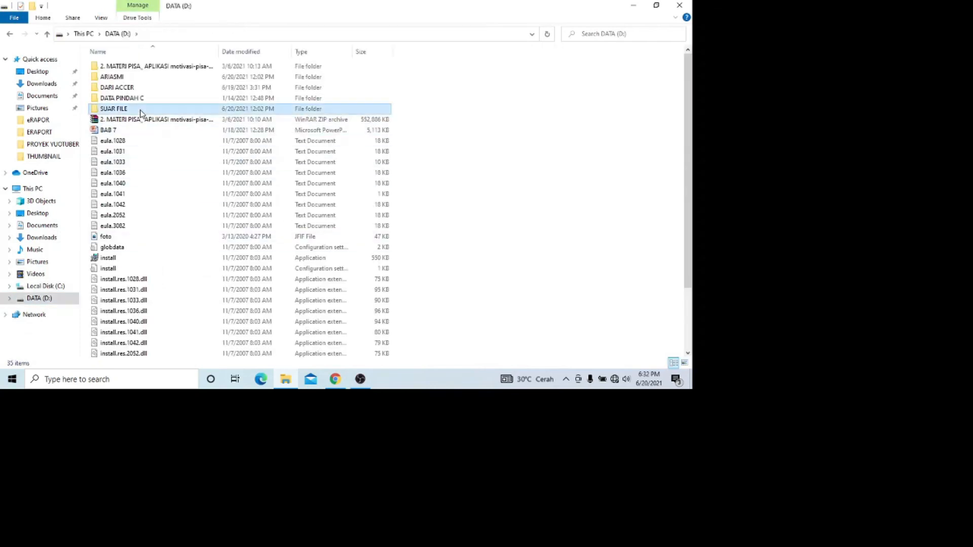
double_click(154, 89)
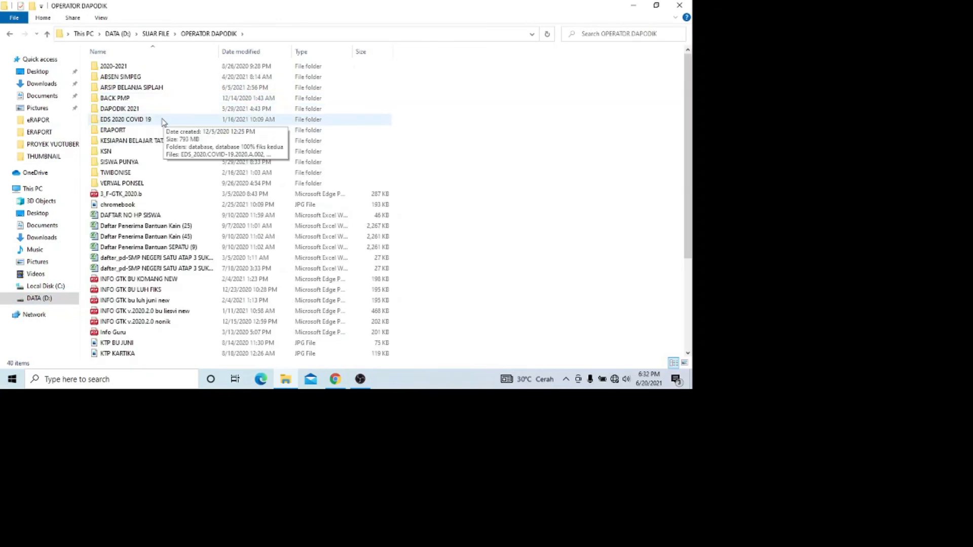
double_click(140, 131)
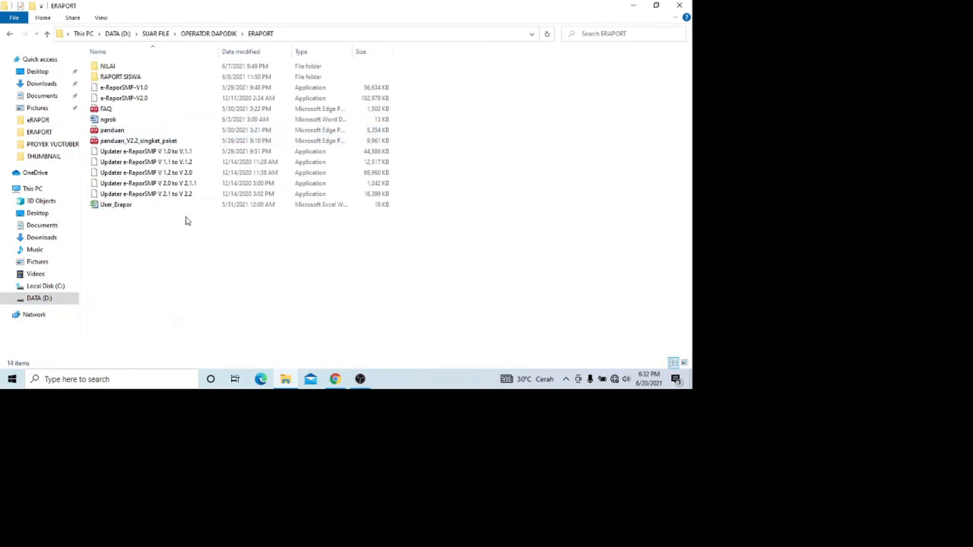
right_click(168, 251)
type("wfBACK")
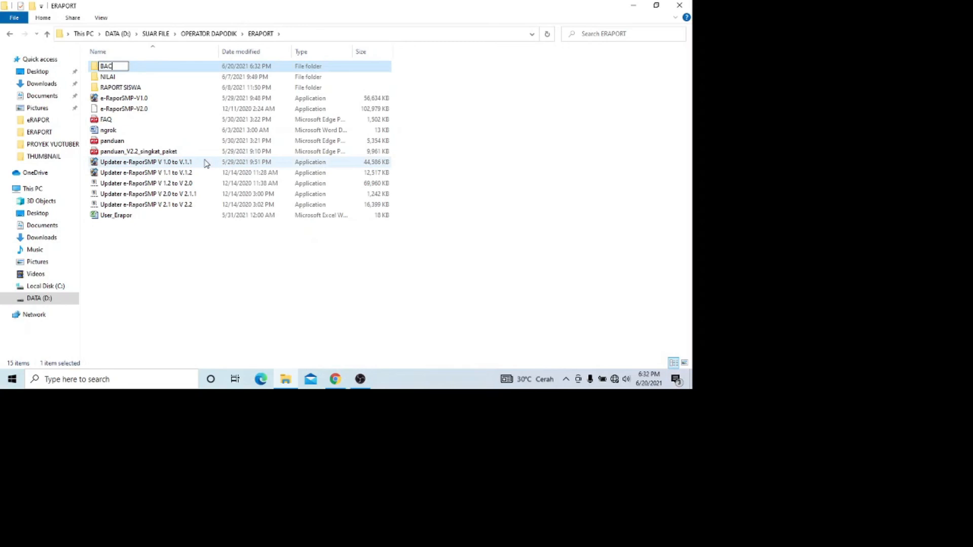
type(" ERAPOR")
double_click(164, 67)
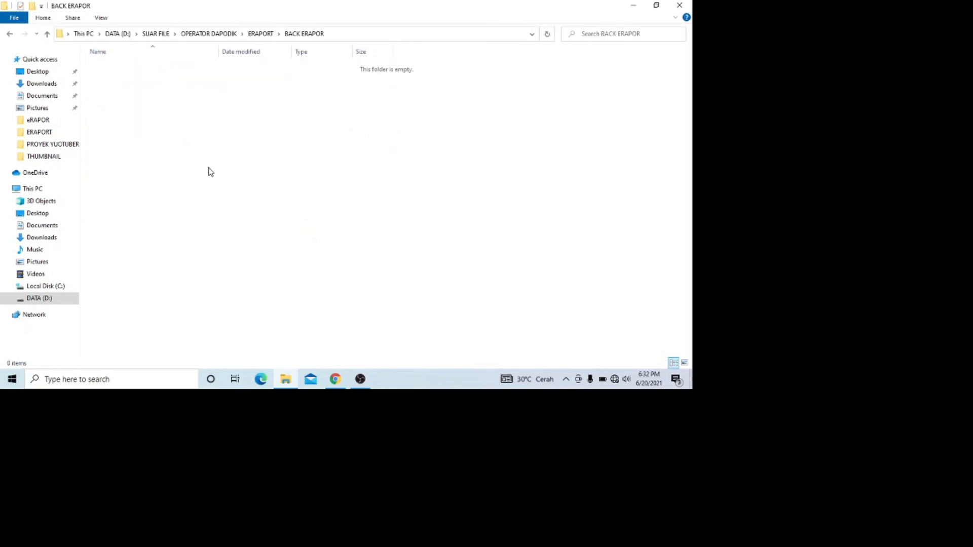
key("ctrl+v")
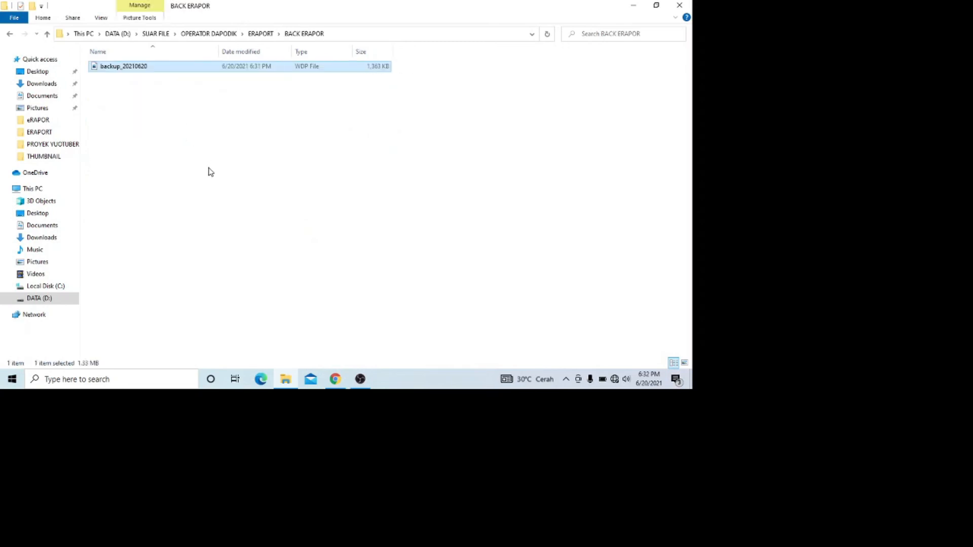
- Switch back to Chrome, return from the backup result page to the e-rapor dashboard and dismiss the information dialog
left_click(337, 380)
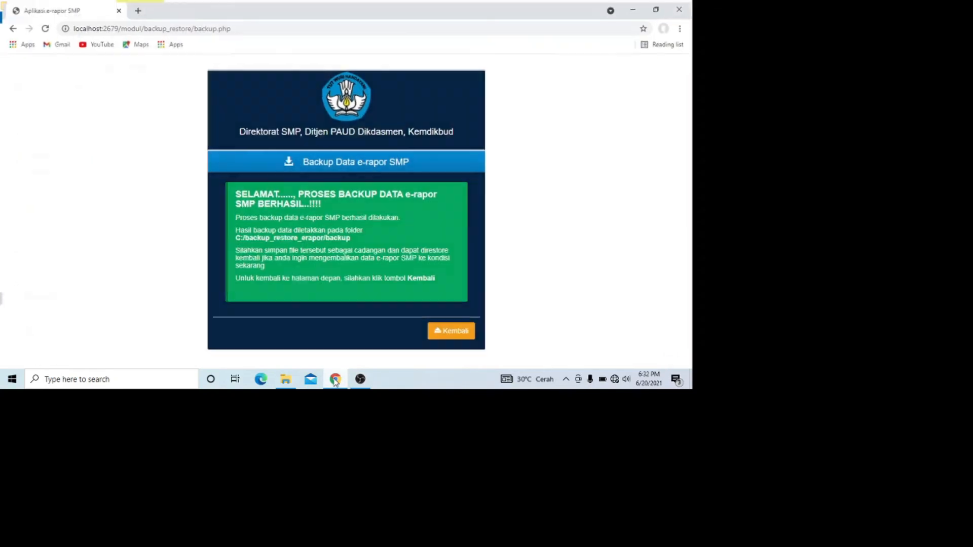
left_click(456, 332)
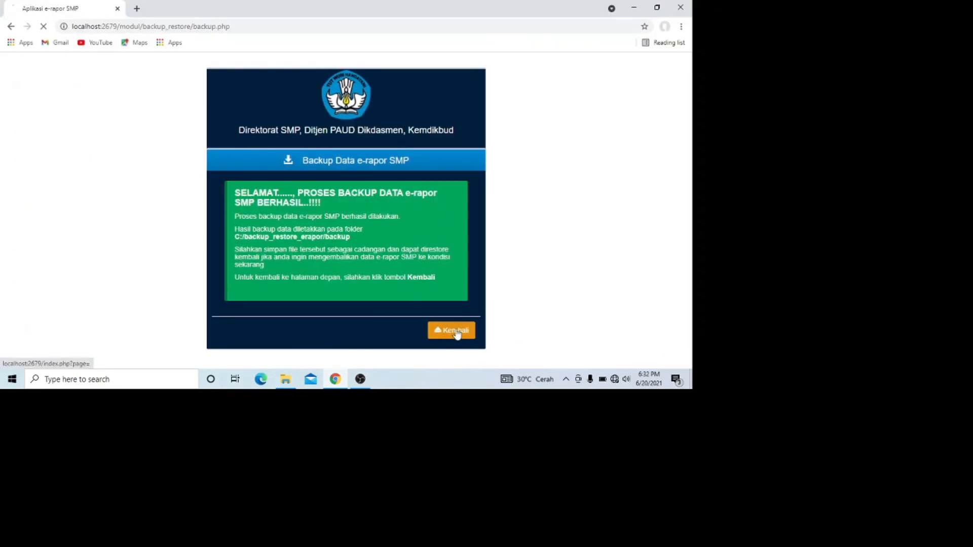
left_click(483, 82)
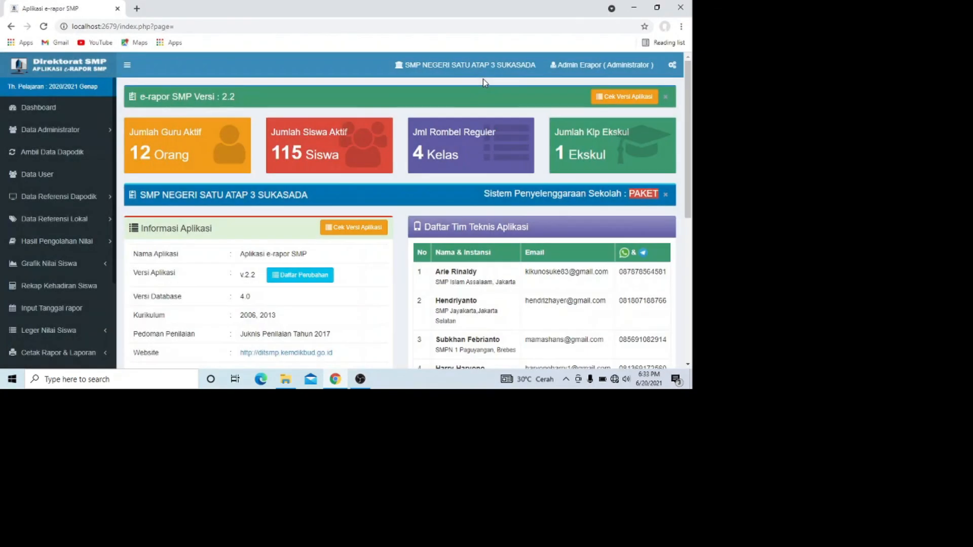